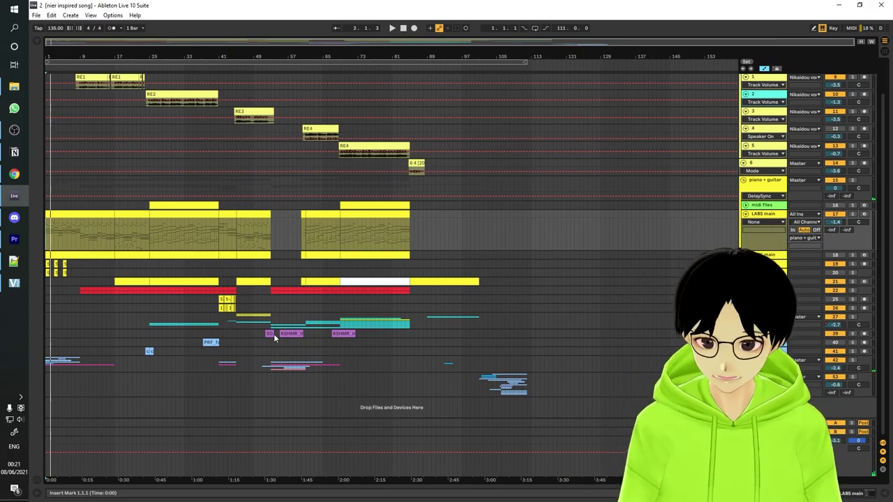
# Open the piano clip's notes and select the piano clip at bars 17–25
pyautogui.doubleClick(252, 290)
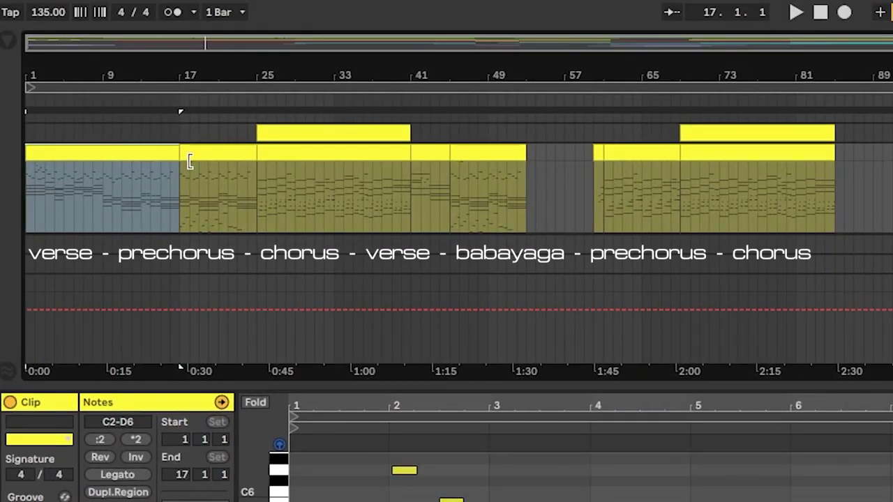
pyautogui.click(209, 155)
pyautogui.click(204, 154)
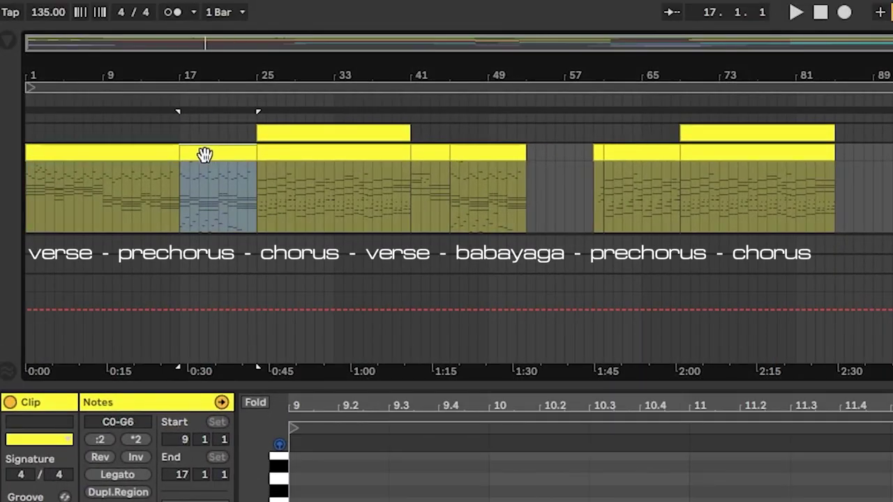
# Step through the piano clips at bars 25–41, 41–45, 45–55, then back to 1–17
pyautogui.click(306, 157)
pyautogui.click(437, 155)
pyautogui.click(483, 155)
pyautogui.click(374, 155)
pyautogui.click(211, 155)
pyautogui.click(152, 154)
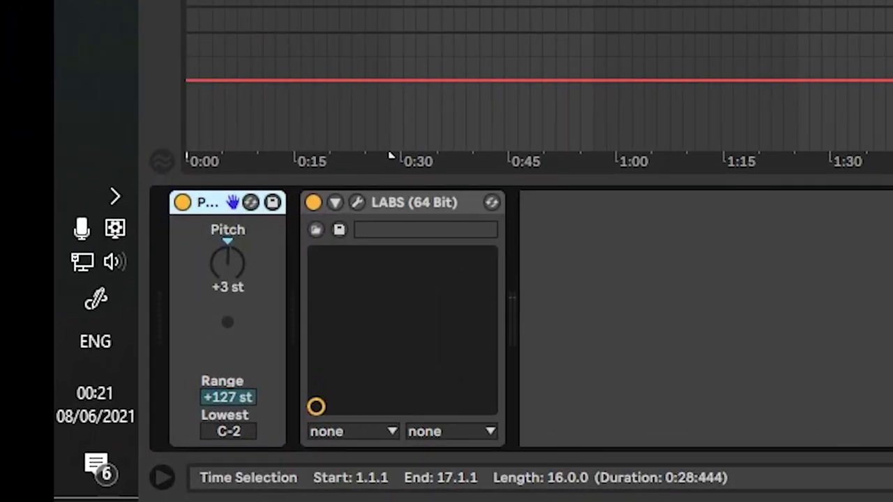
pyautogui.moveTo(232, 203); pyautogui.dragTo(553, 400)
pyautogui.moveTo(232, 242); pyautogui.dragTo(216, 204)
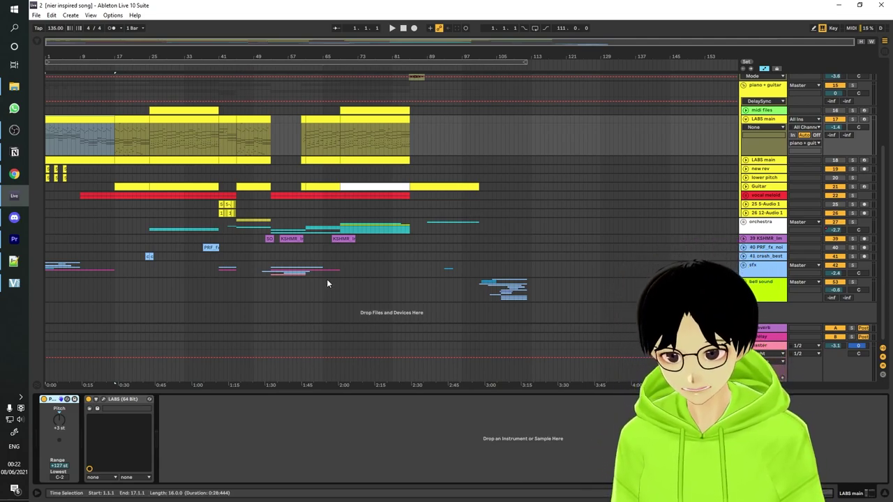
# Fold the orchestra group and switch BBC Symphony Orchestra to Untuned Percussion
pyautogui.scroll(-5, 336, 276)
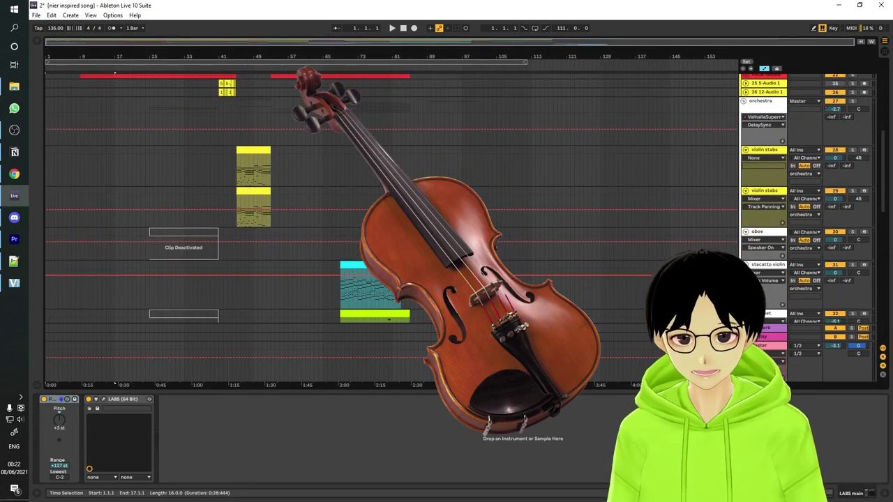
pyautogui.scroll(3, 742, 124)
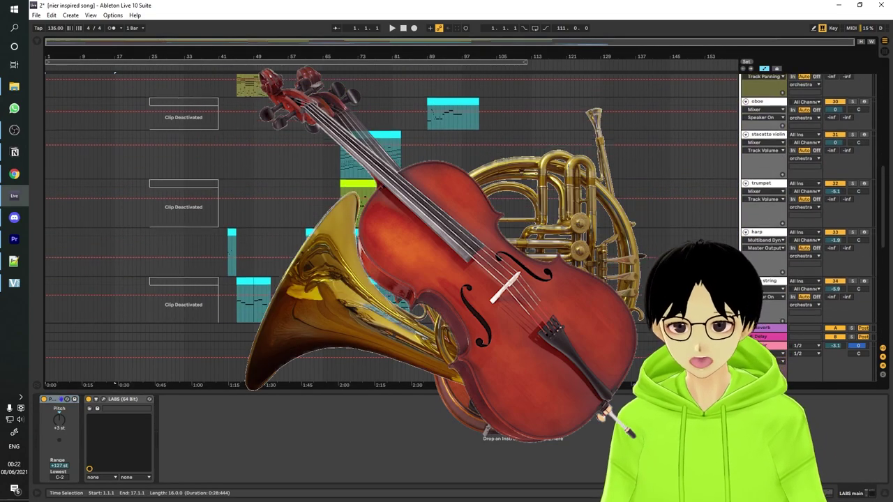
pyautogui.click(743, 120)
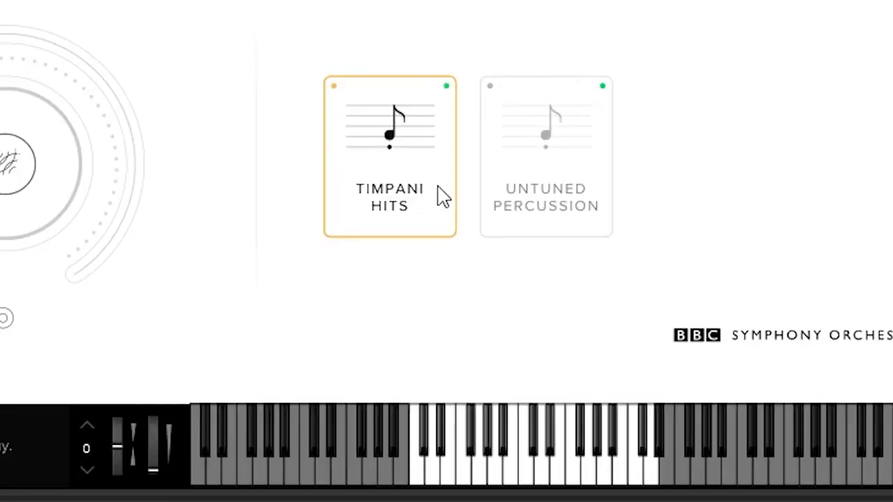
pyautogui.click(552, 193)
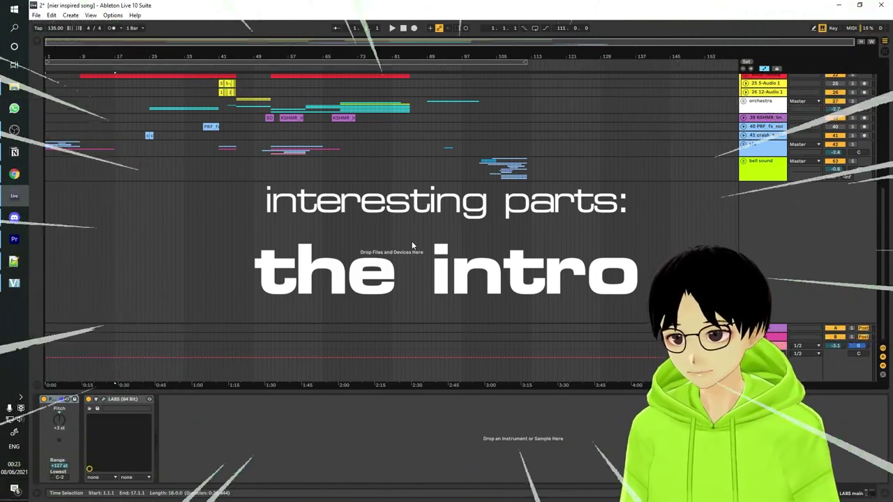
# Play the intro from bar 1 and save the 'nier inspired song' set
pyautogui.scroll(3, 410, 241)
pyautogui.scroll(2, 409, 243)
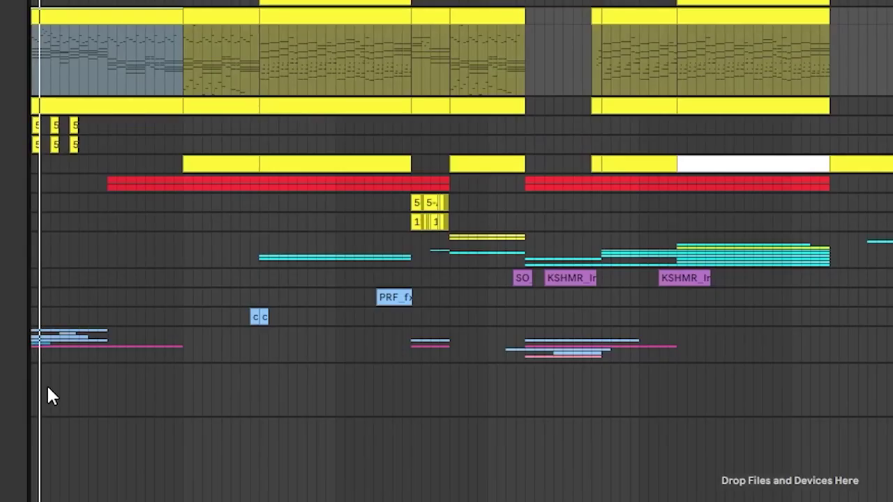
pyautogui.scroll(3, 209, 105)
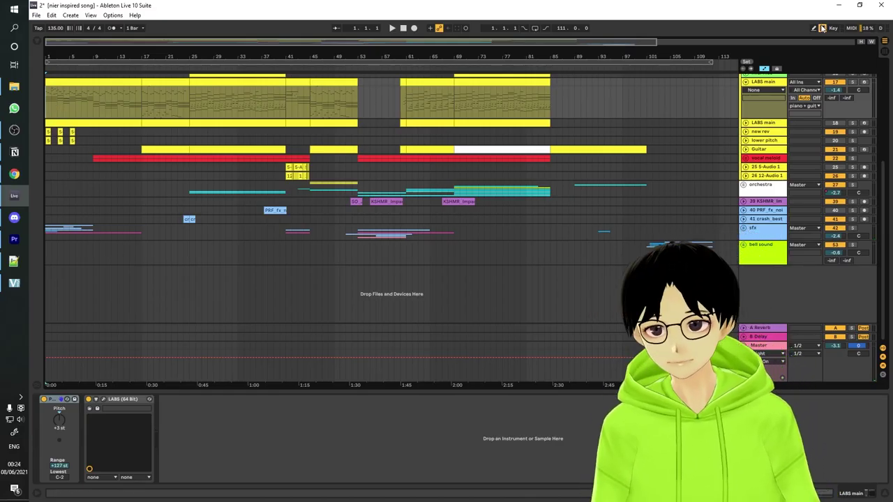
pyautogui.scroll(1, 345, 150)
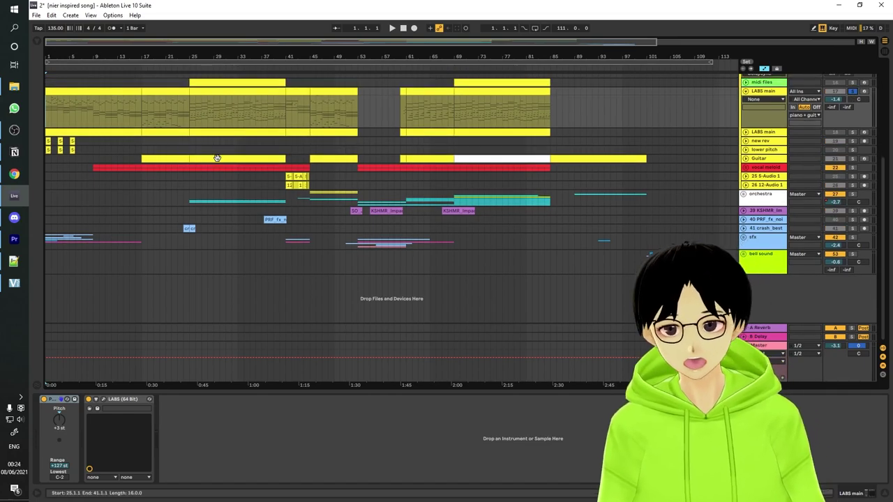
pyautogui.press('space')
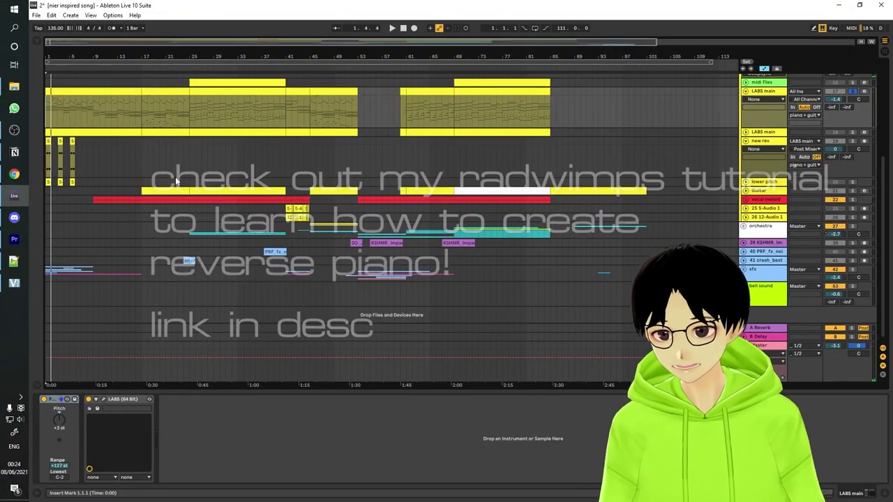
pyautogui.hotkey('ctrl', 's')
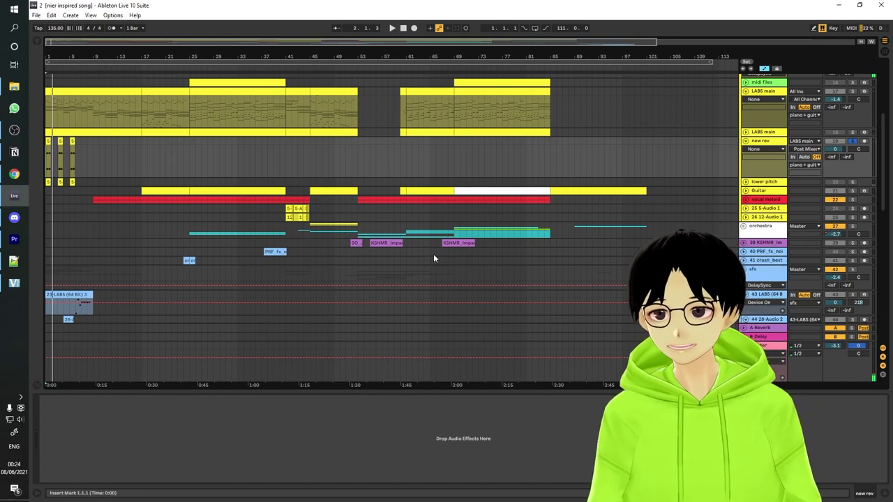
# Show the LOUIS_FUTON foley track's Auto Filter devices and play the intro sound effects
pyautogui.scroll(-5, 433, 257)
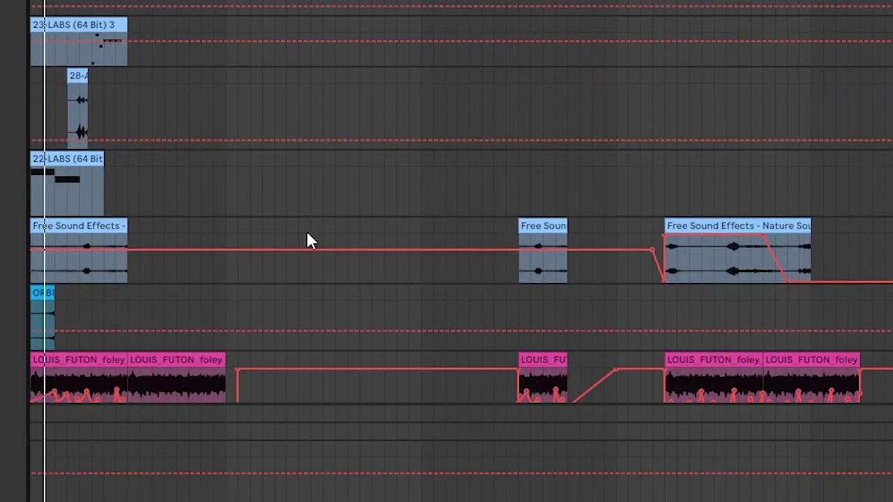
pyautogui.scroll(3, 446, 252)
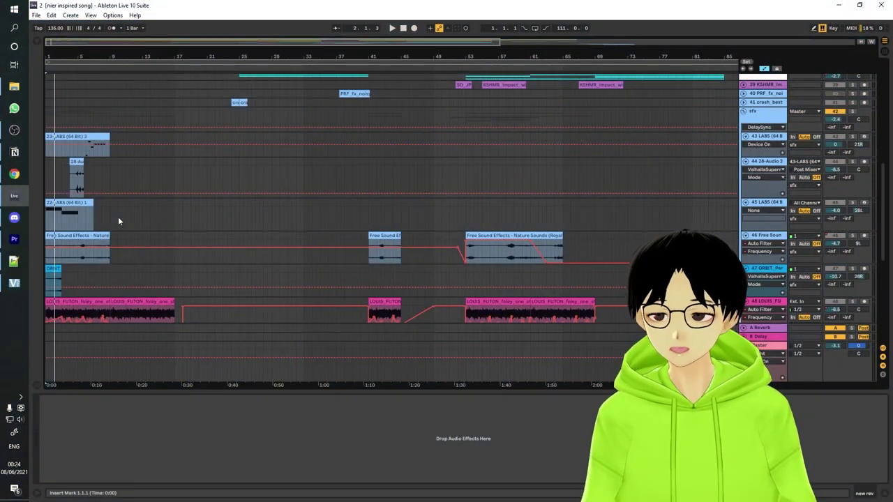
pyautogui.scroll(-3, 118, 221)
pyautogui.click(57, 286)
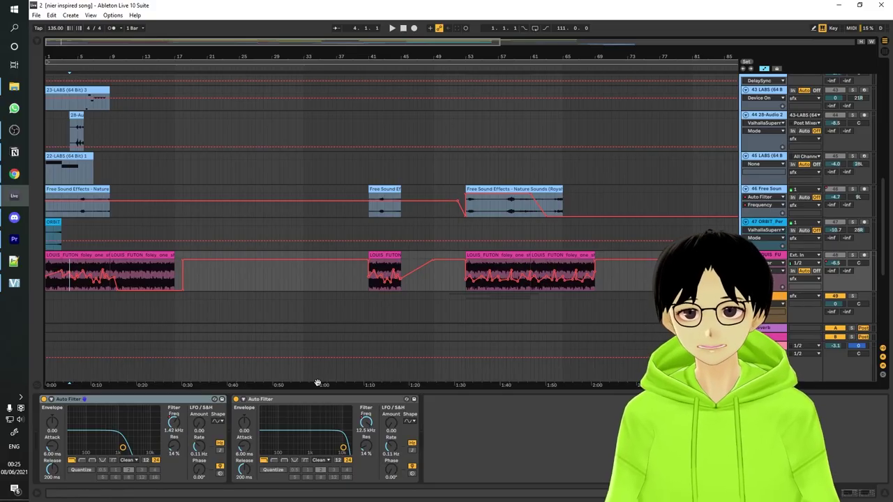
pyautogui.press('space')
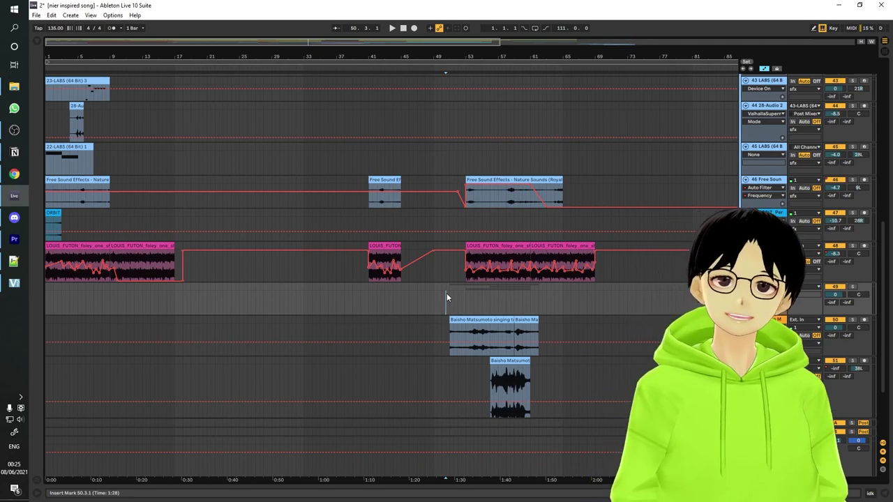
# Play from bar 51, save the set, and open the cello clip at bar 53
pyautogui.click(449, 304)
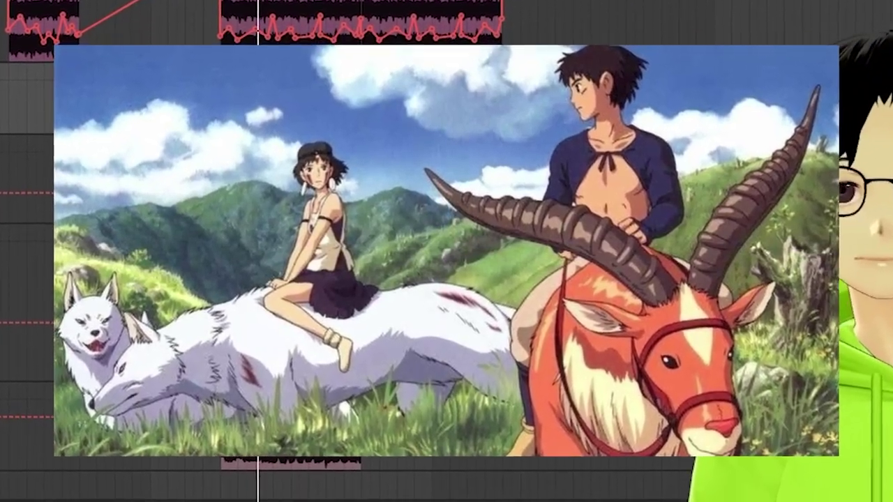
pyautogui.scroll(-2, 513, 282)
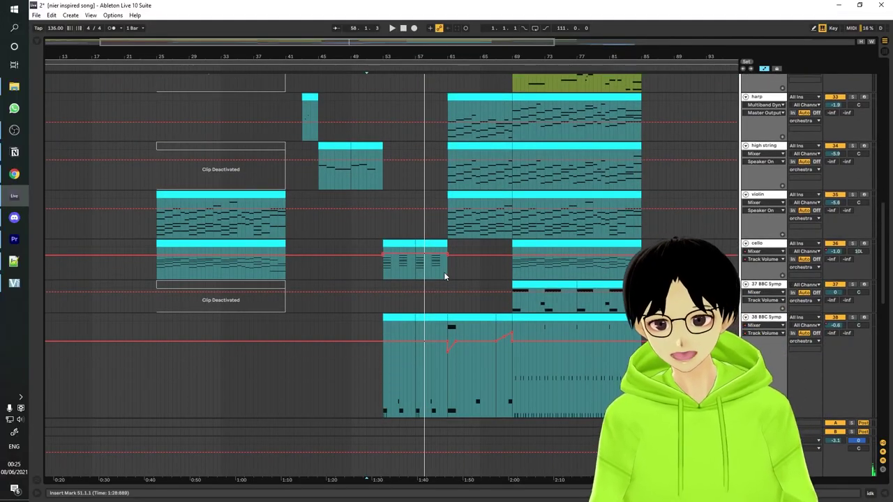
pyautogui.hotkey('ctrl', 's')
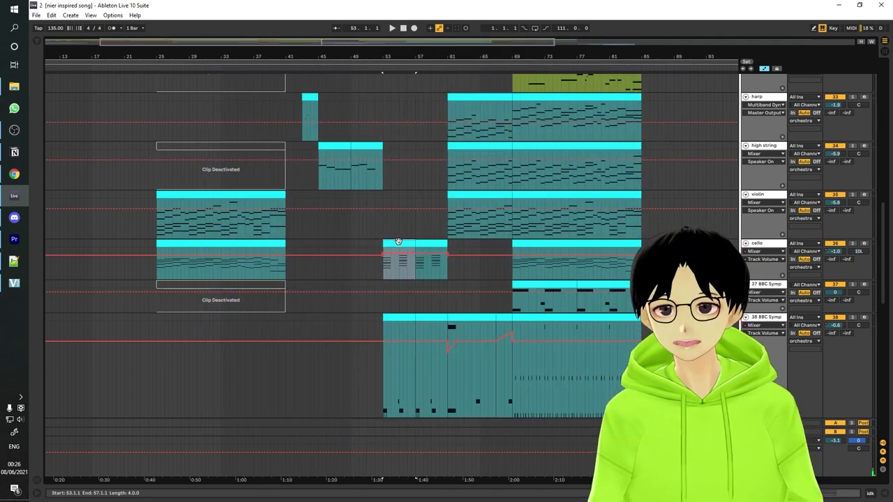
pyautogui.doubleClick(408, 313)
pyautogui.scroll(-2, 407, 315)
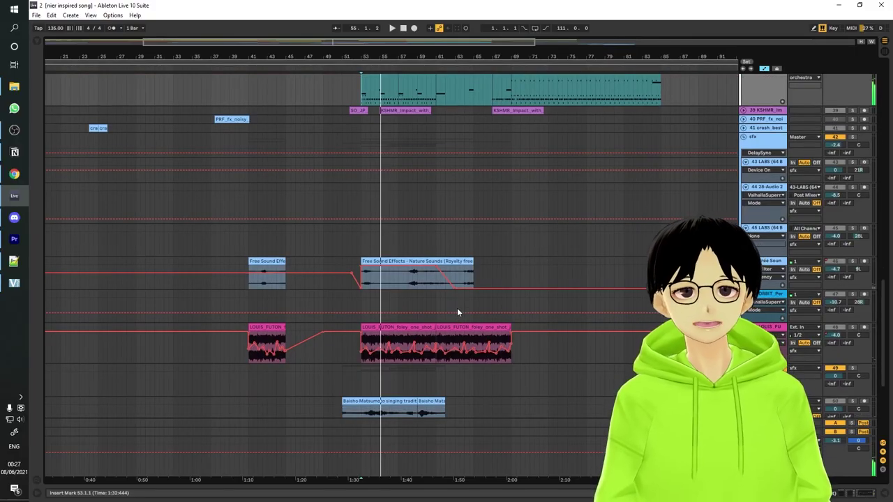
# Restart playback to hear the Baisho Matsumoto vocal samples
pyautogui.press('space')
pyautogui.scroll(-5, 457, 312)
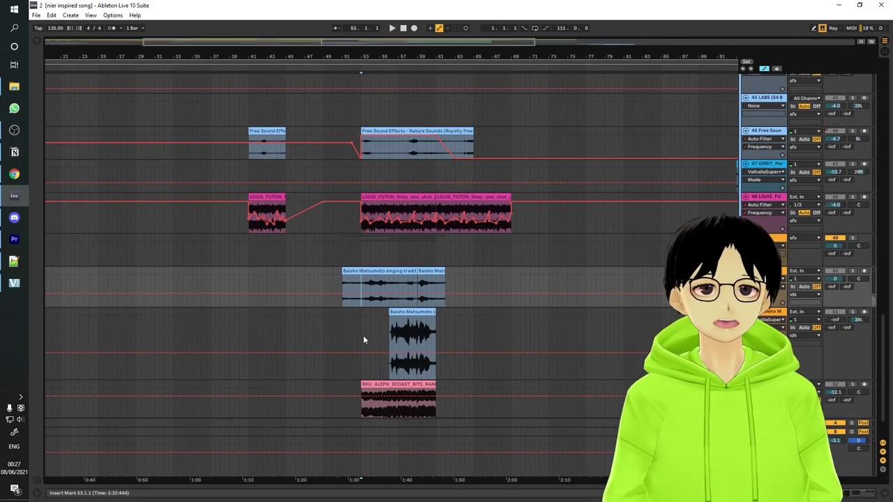
pyautogui.press('space')
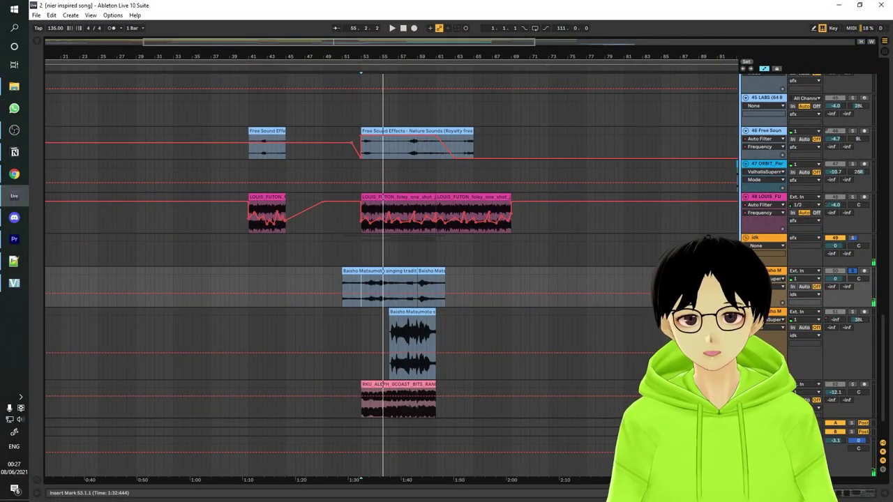
# Show the Baisho Matsumoto effect chain and open then close the LittleAlterBoy window
pyautogui.click(414, 338)
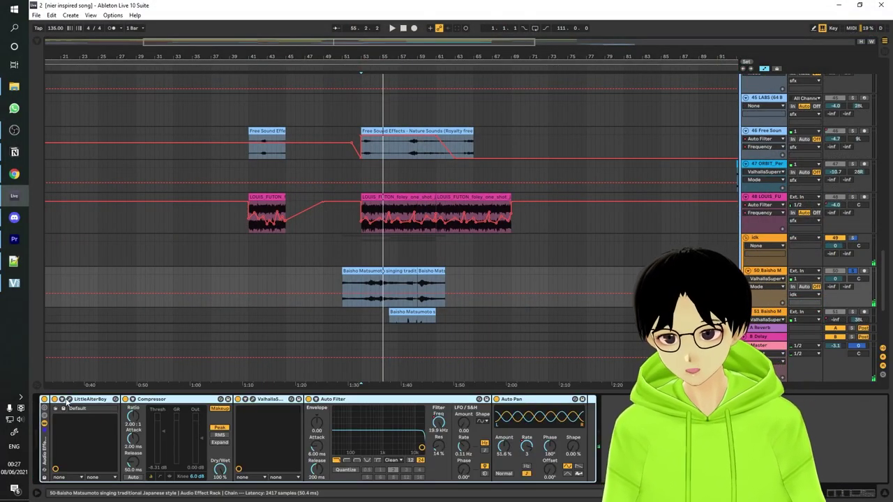
pyautogui.click(67, 400)
pyautogui.click(570, 261)
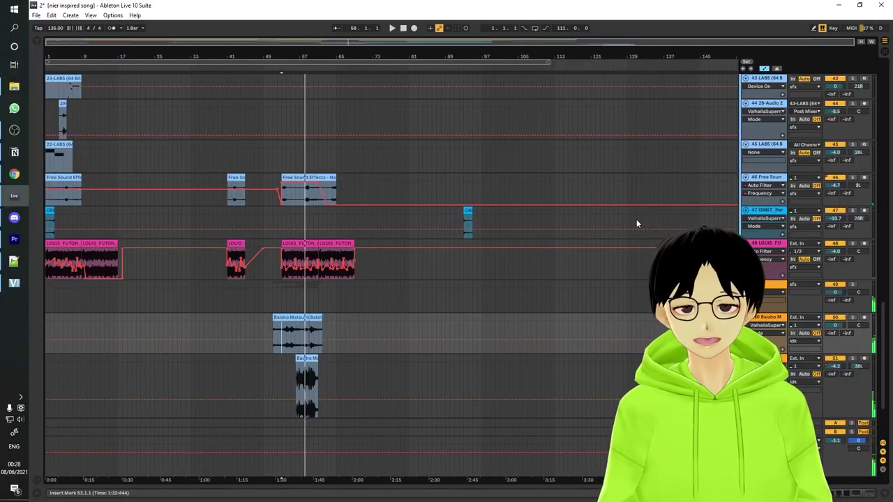
pyautogui.scroll(1, 636, 219)
# Fold the sfx group and all tracks with Alt+U, then play from 1.1.1
pyautogui.click(745, 81)
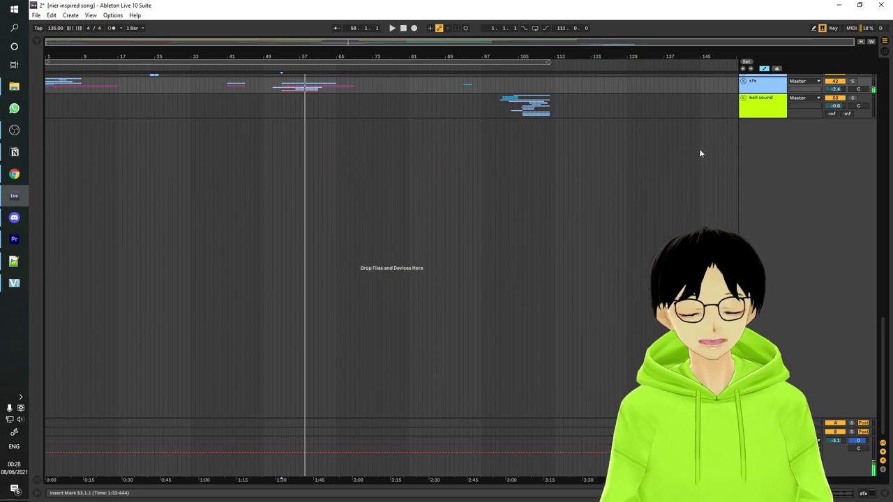
pyautogui.scroll(5, 615, 212)
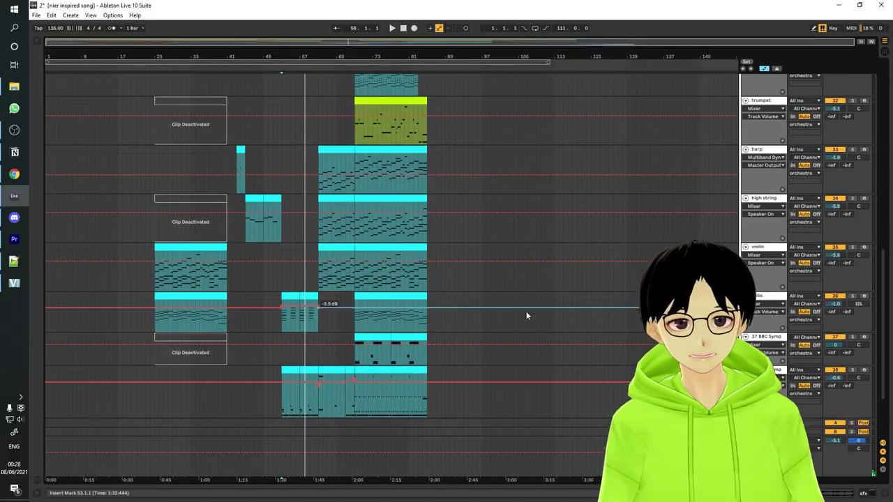
pyautogui.scroll(5, 525, 311)
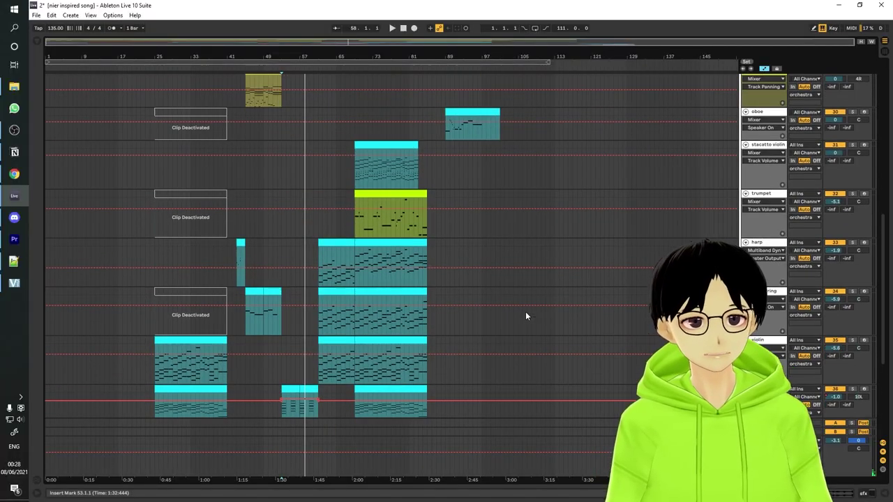
pyautogui.scroll(2, 675, 186)
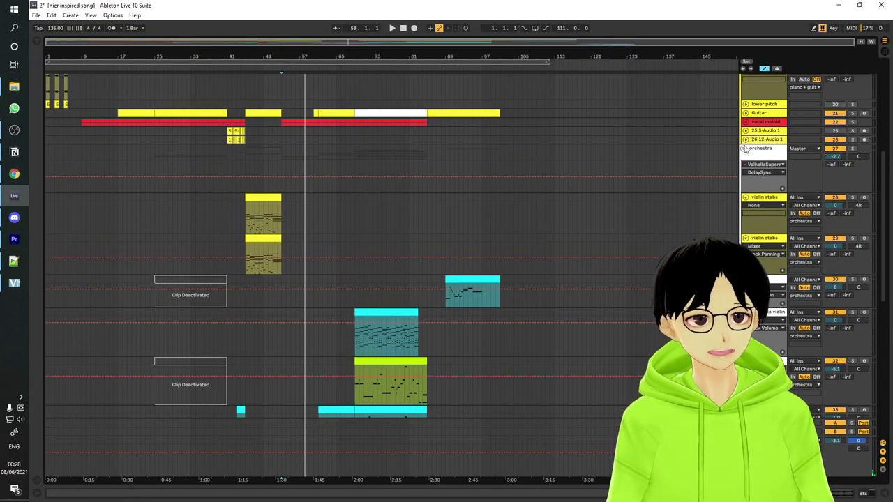
pyautogui.hotkey('alt', 'u')
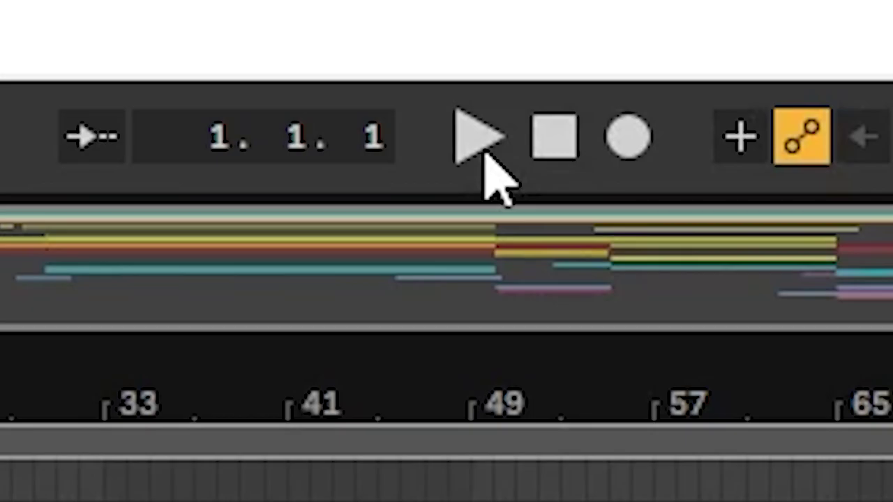
pyautogui.click(237, 233)
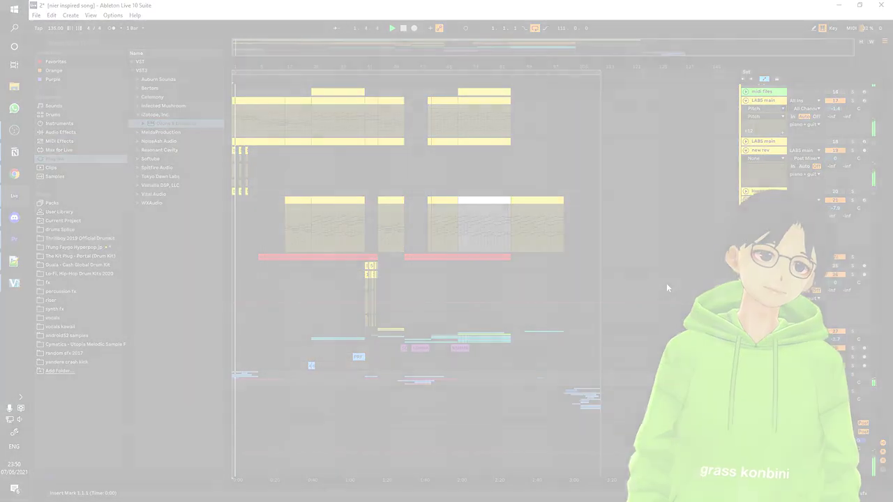